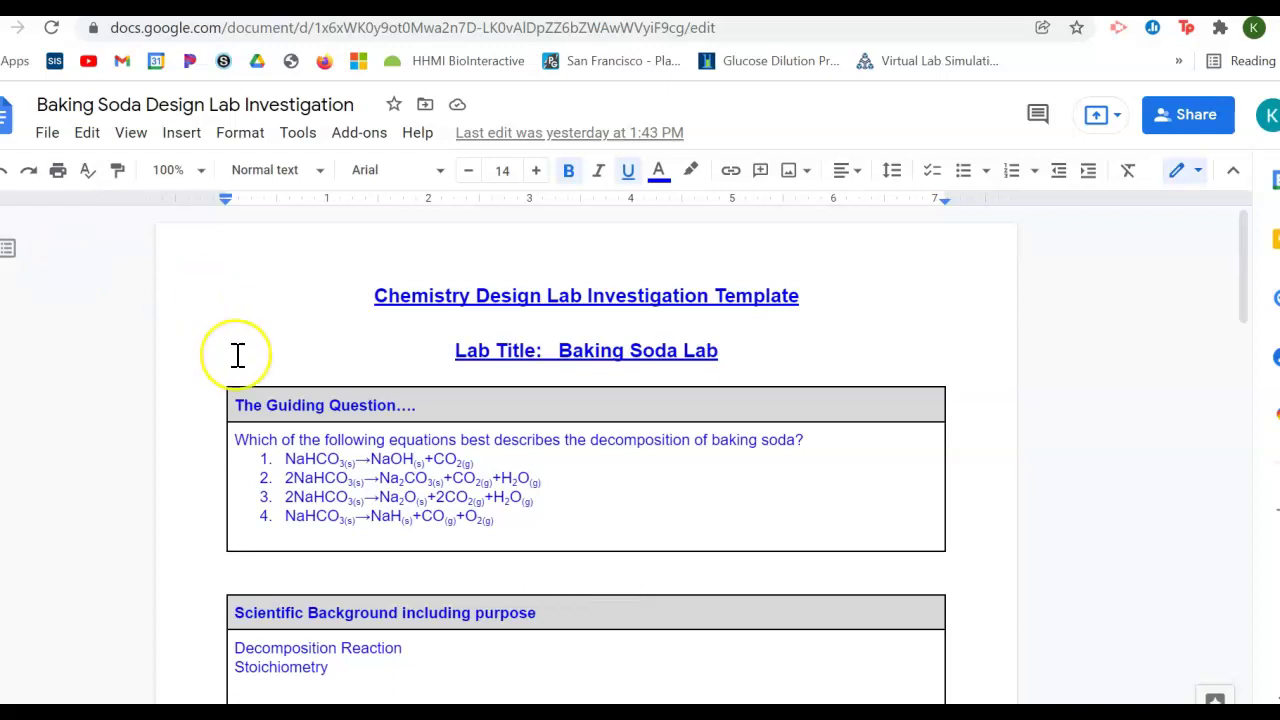
# Scroll down to the Scientific Background and Evaluation of Strategy tables with their blank response cells
pyautogui.scroll(-3, 237, 354)
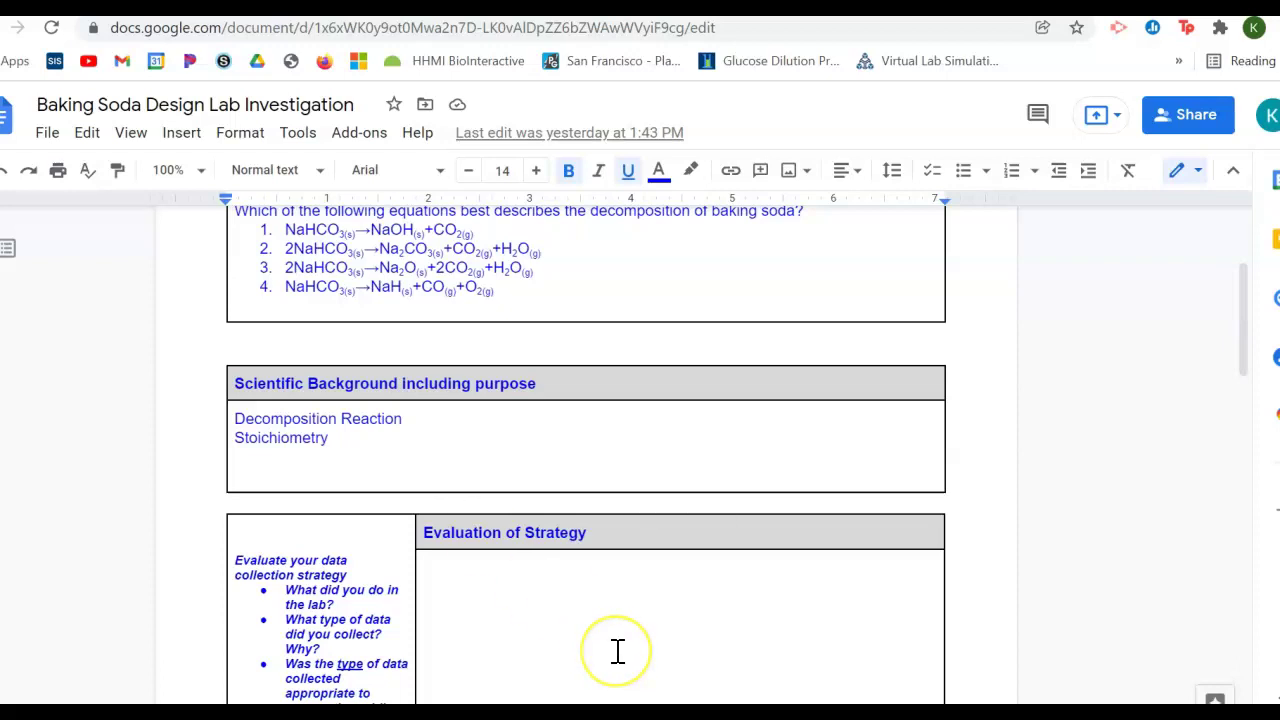
pyautogui.scroll(-2, 614, 651)
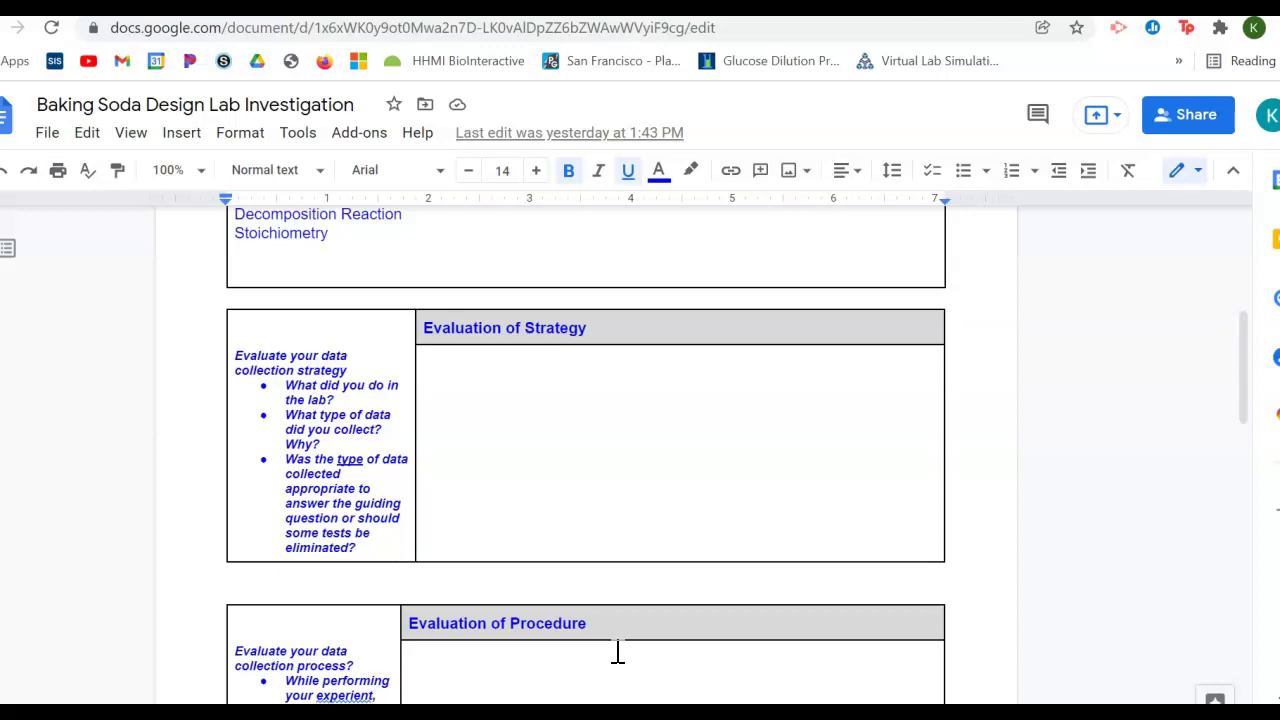
# Scroll past Evaluation of Procedure to the page 2 Data table listing baking soda mass prompts
pyautogui.scroll(-2, 618, 652)
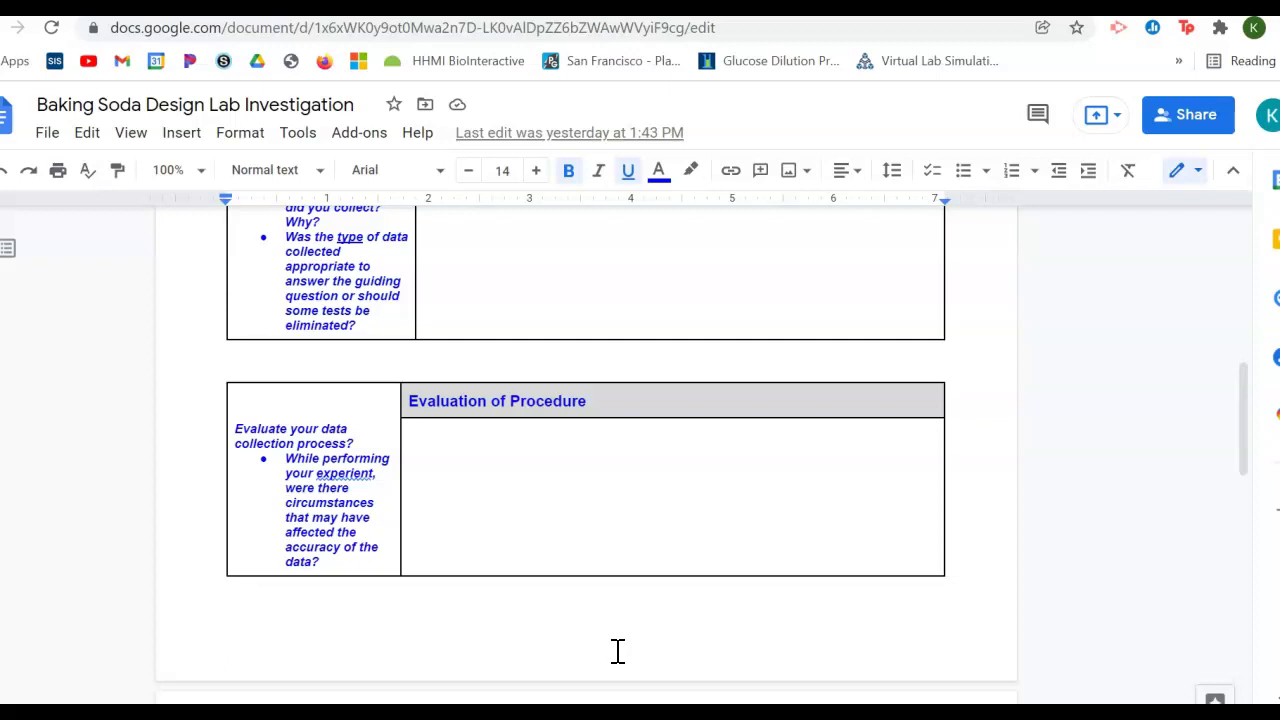
pyautogui.scroll(-4, 560, 646)
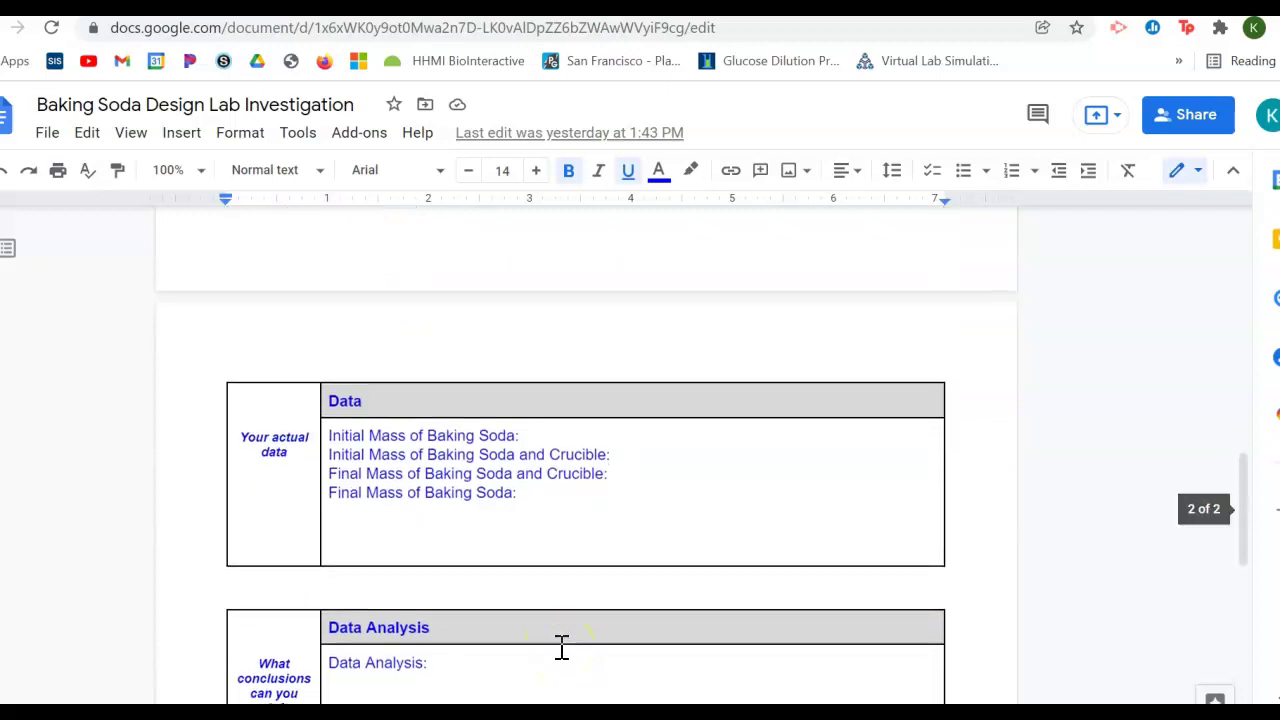
# Change the third Data line to read 'Final Mass of Solid Chemical and Crucible'
pyautogui.scroll(1, 561, 646)
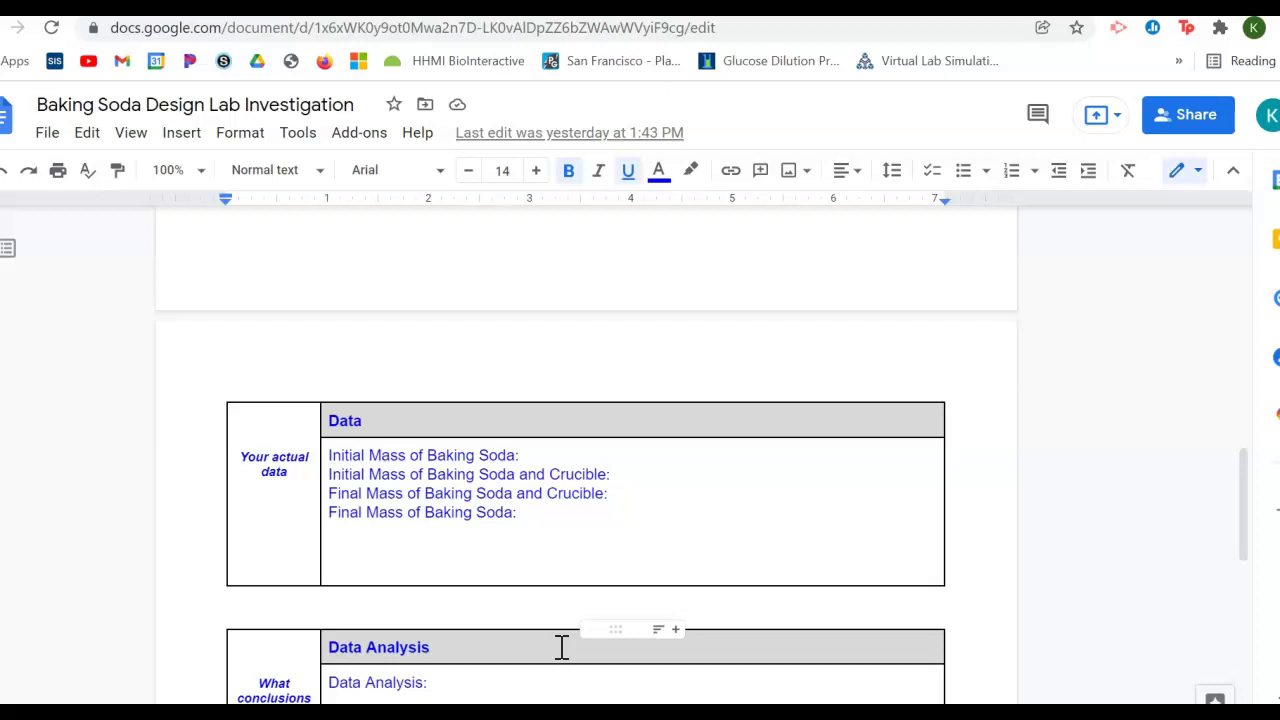
pyautogui.click(514, 497)
pyautogui.press('BackSpace')
pyautogui.press('BackSpace')
pyautogui.press('BackSpace')
pyautogui.press('BackSpace')
pyautogui.press('BackSpace')
pyautogui.press('BackSpace')
pyautogui.press('BackSpace')
pyautogui.press('BackSpace')
pyautogui.press('BackSpace')
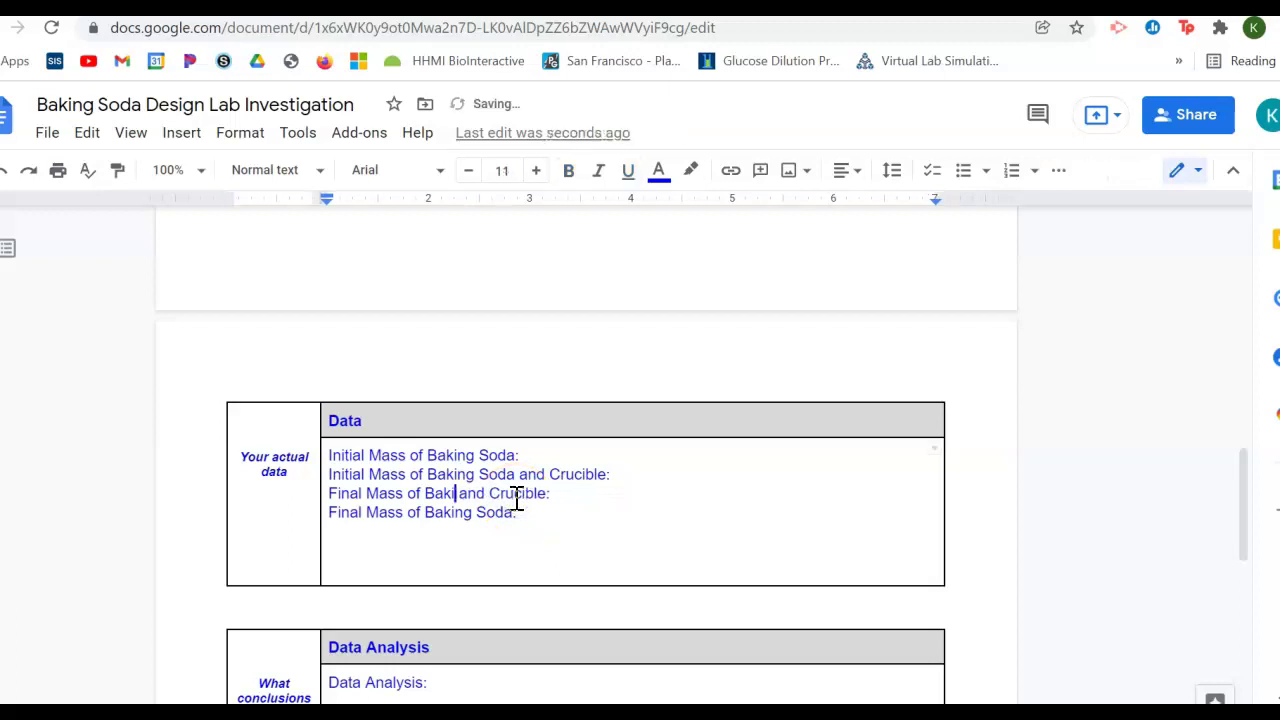
pyautogui.press('BackSpace')
pyautogui.press('BackSpace')
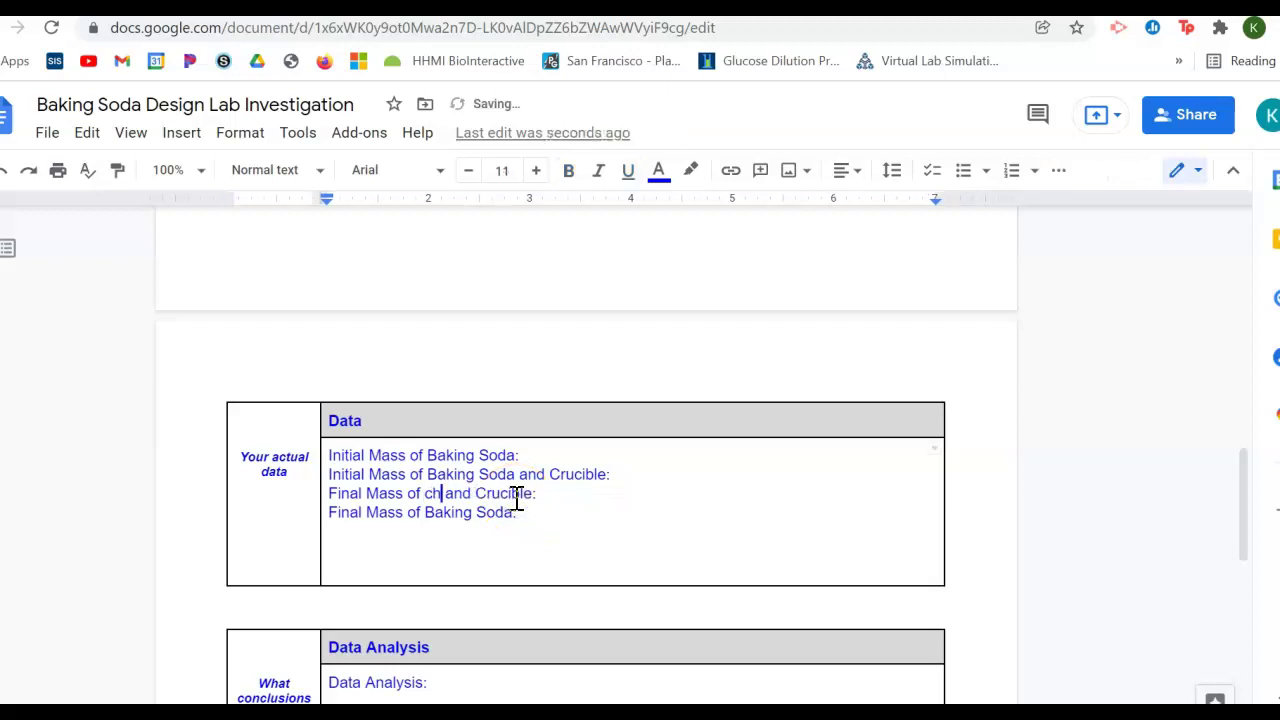
pyautogui.write('Sold')
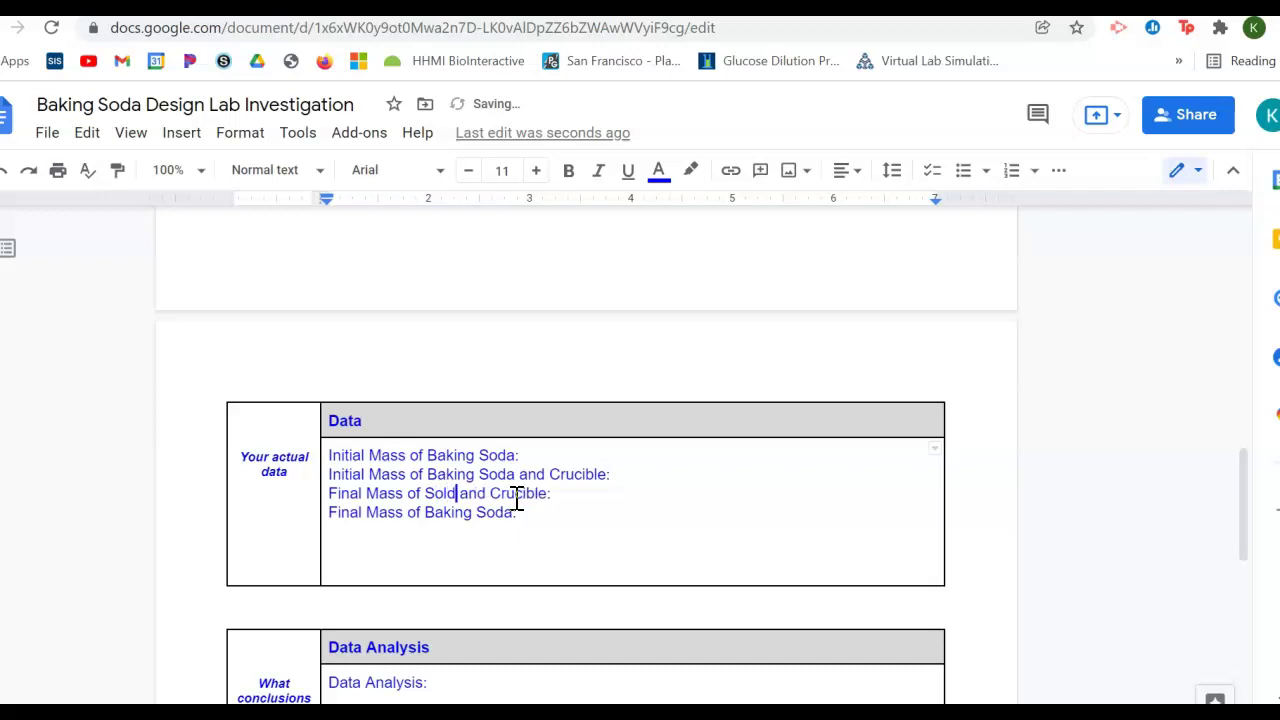
pyautogui.press('BackSpace')
pyautogui.write('id Chem')
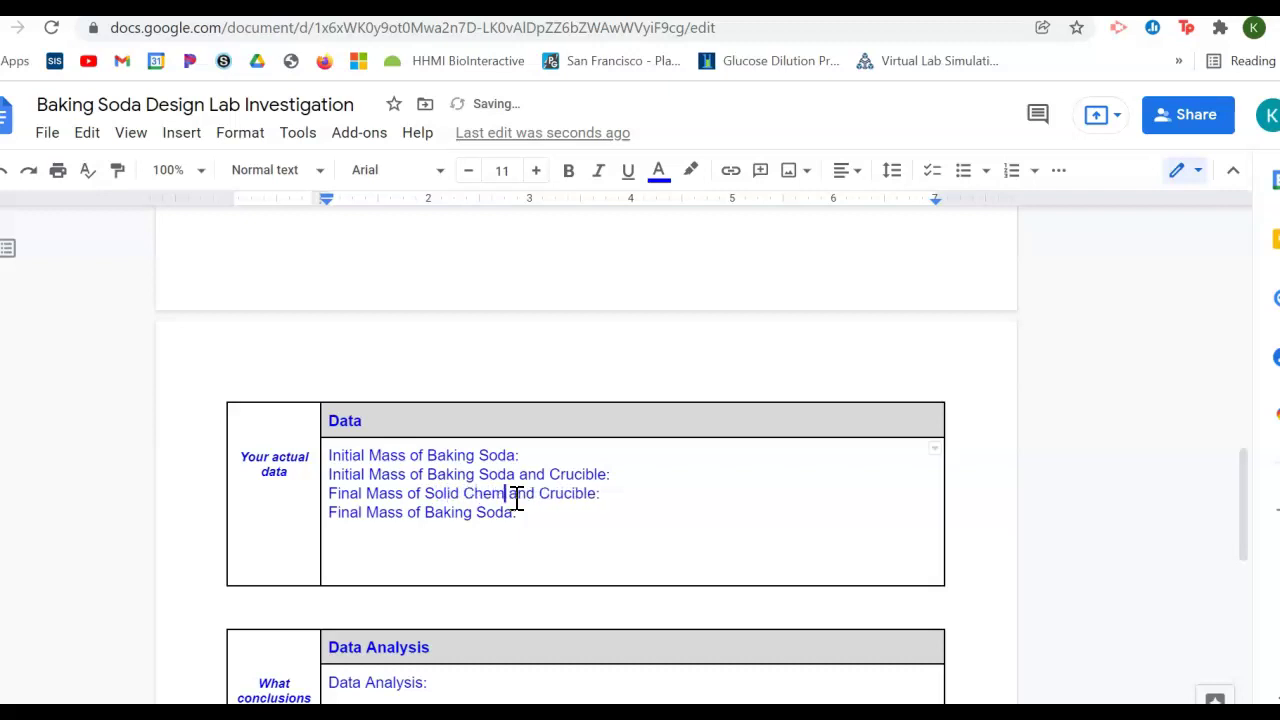
pyautogui.write('ic')
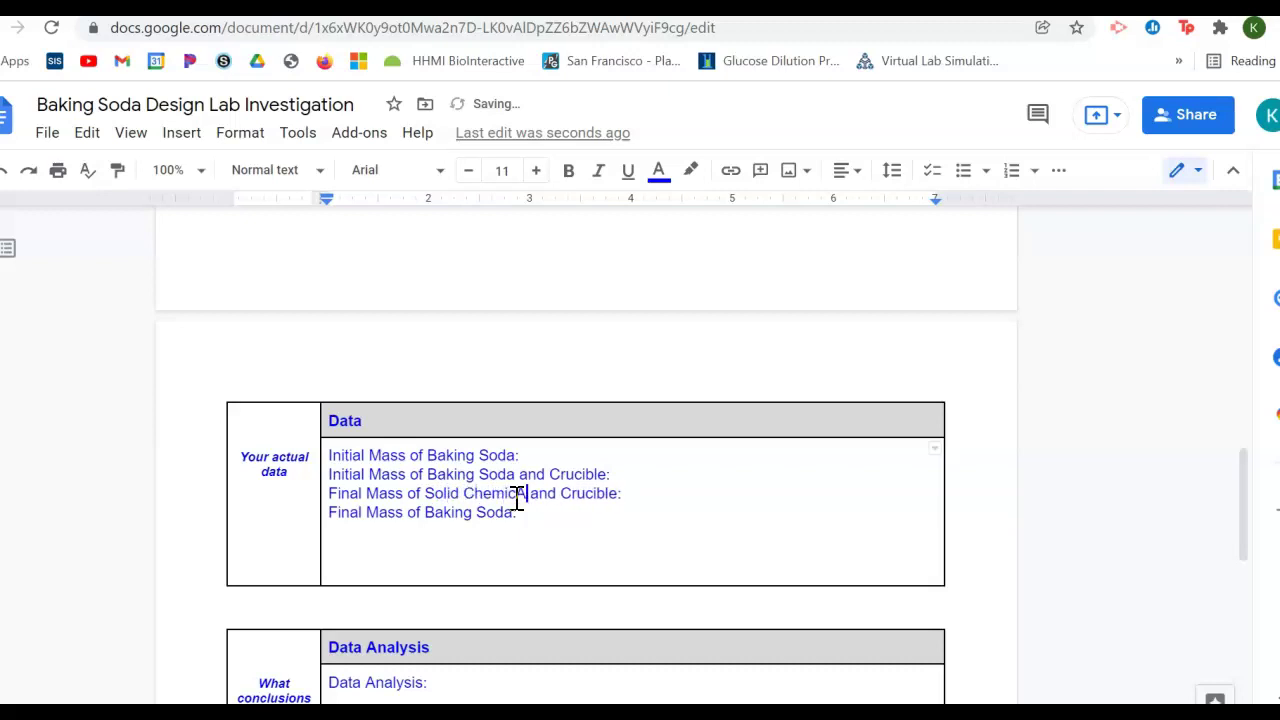
pyautogui.write('al')
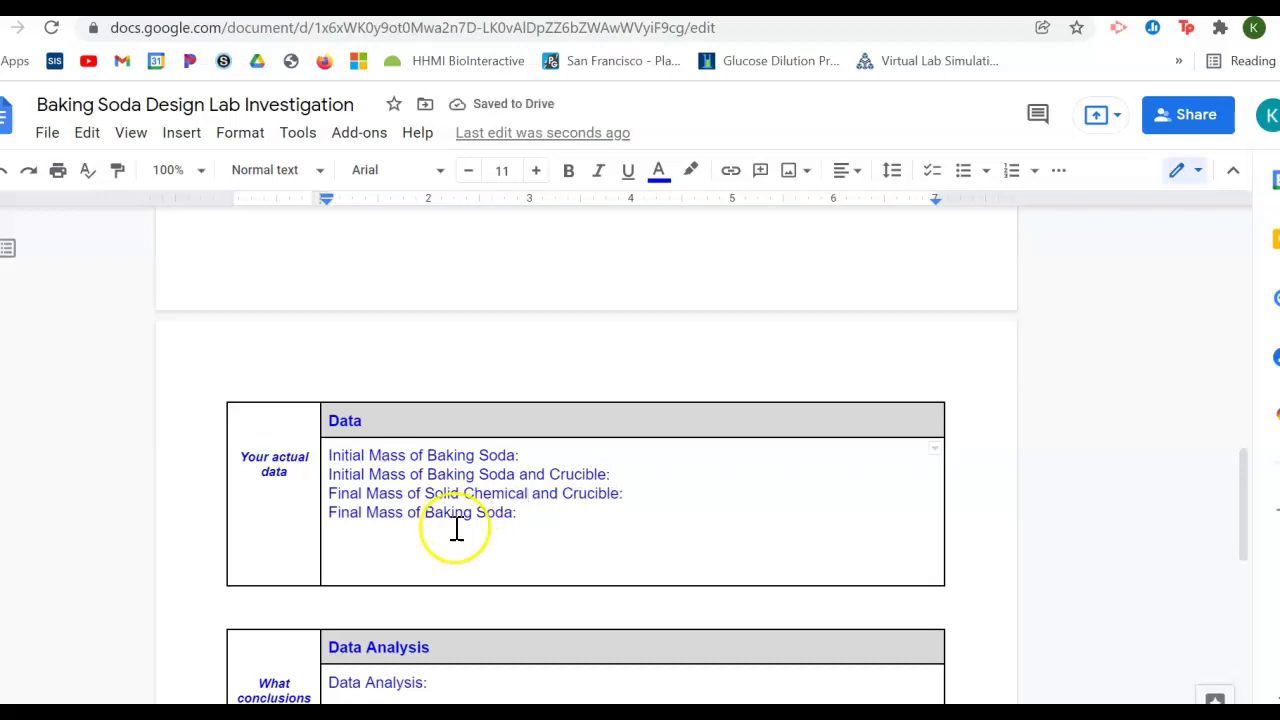
# Replace 'Baking Soda' with 'Solid Chemical' in the last Data line
pyautogui.moveTo(426, 514); pyautogui.dragTo(511, 516)
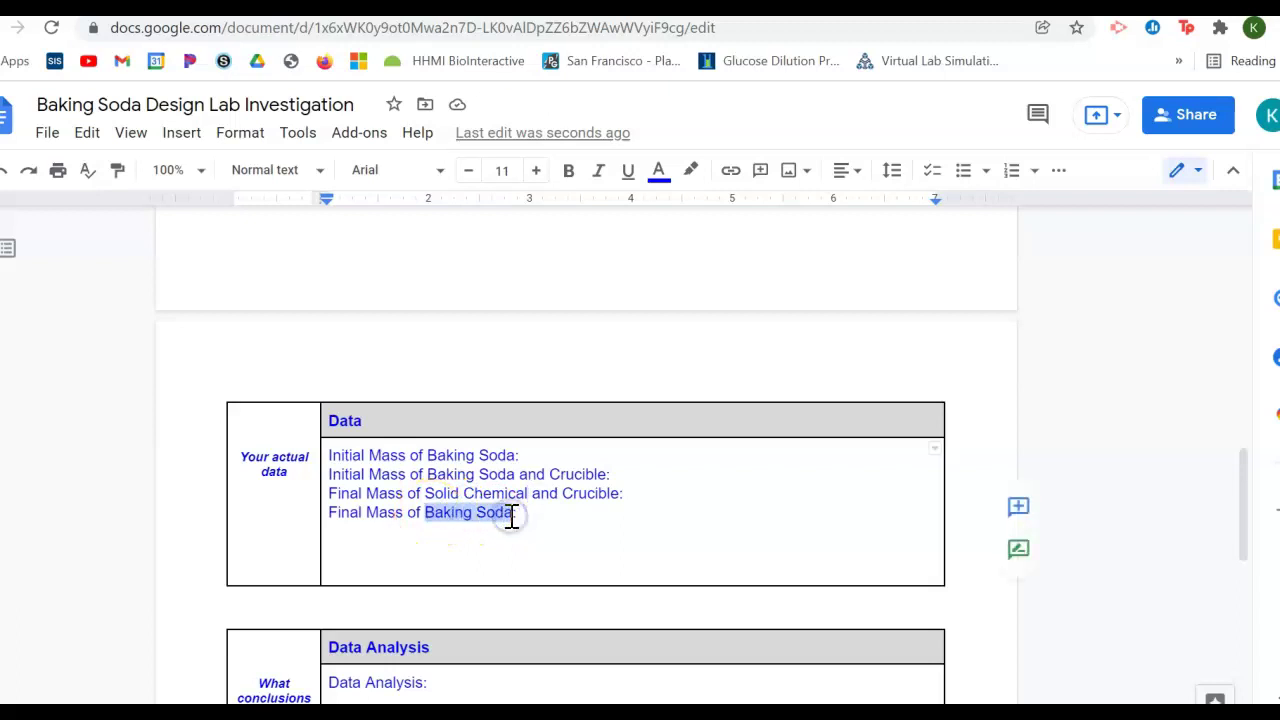
pyautogui.write('Solid Chemis')
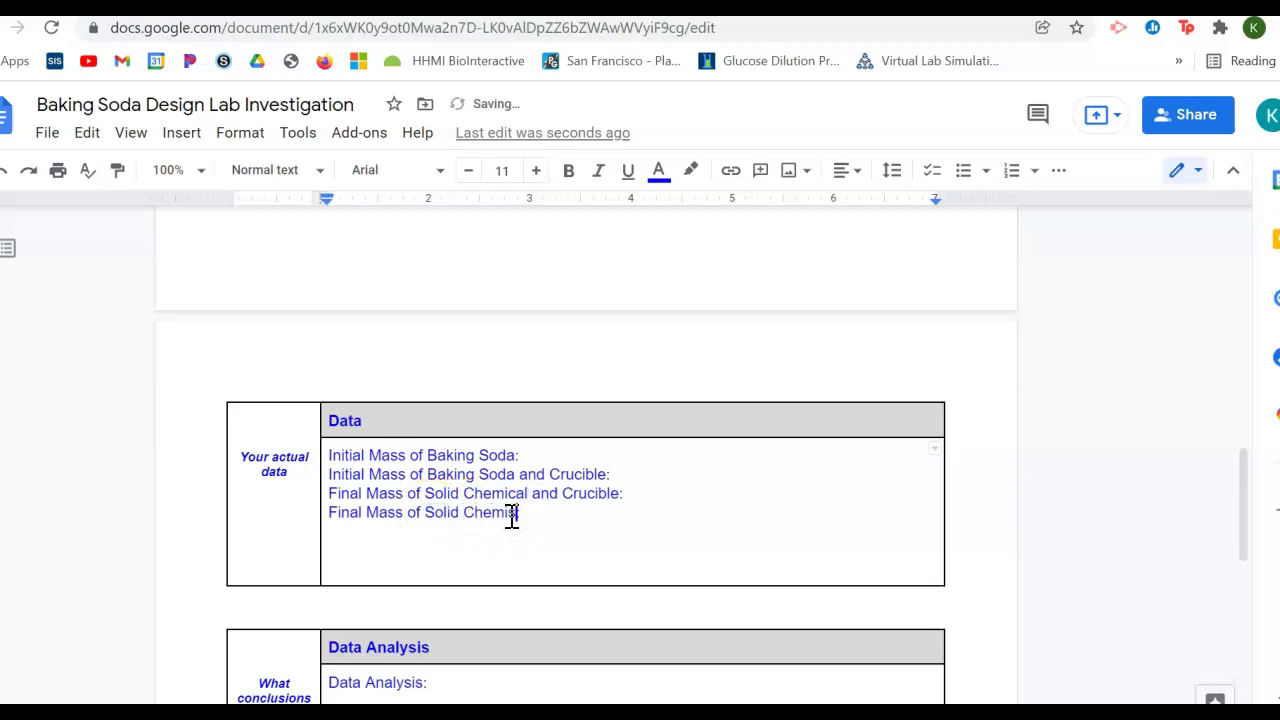
pyautogui.press('BackSpace')
pyautogui.write('cal')
pyautogui.scroll(-2, 560, 543)
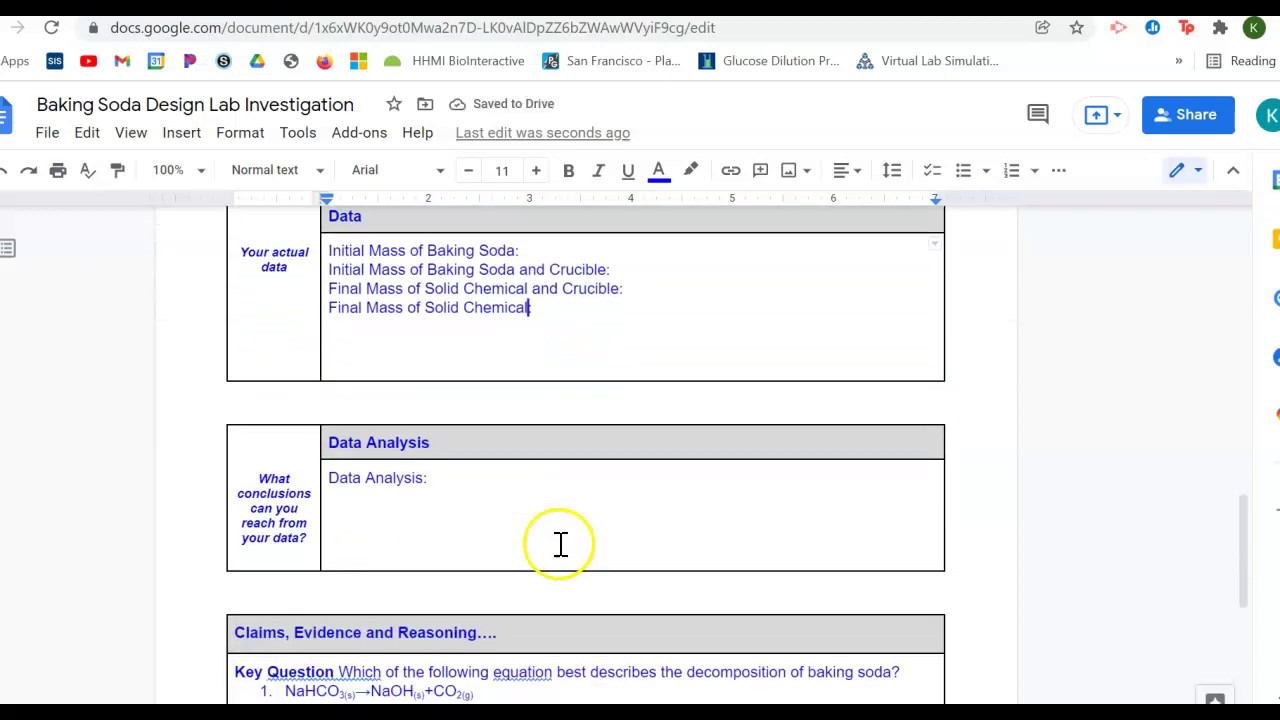
# Add a colon after 'Final Mass of Solid Chemical' and move down to the Claims, Evidence and Reasoning table
pyautogui.write(':')
pyautogui.scroll(1, 560, 543)
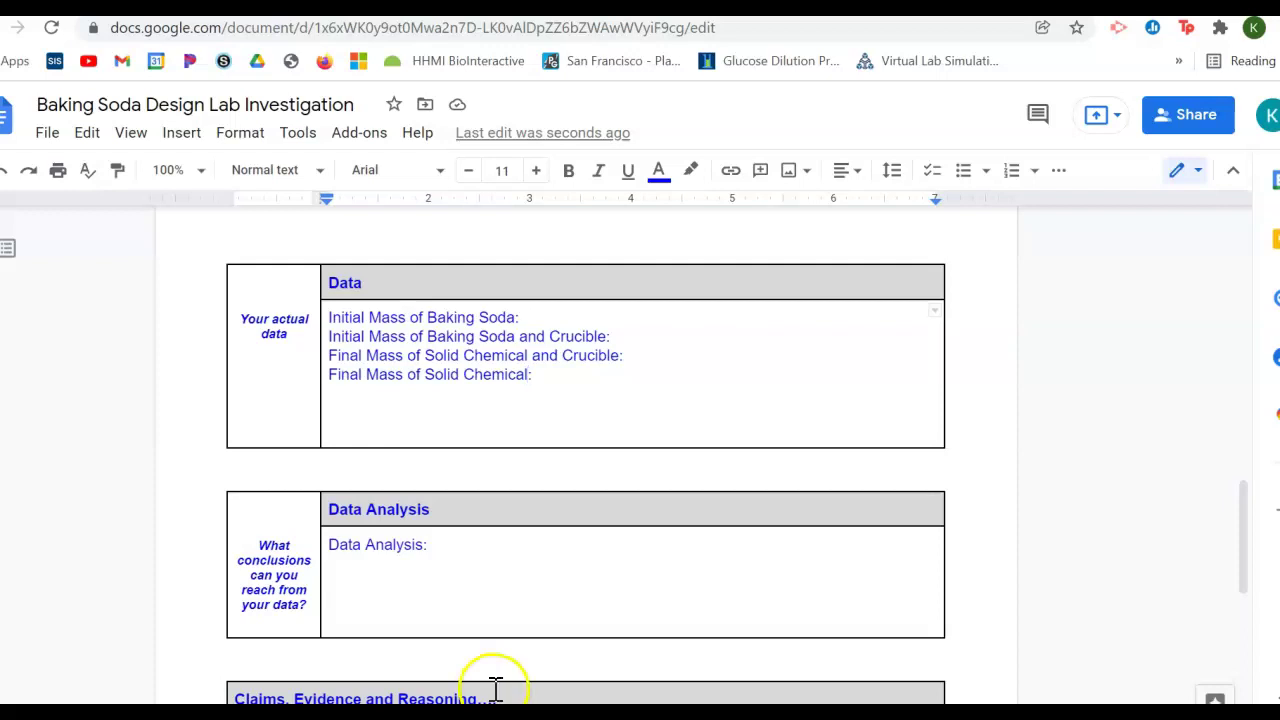
pyautogui.scroll(-3, 494, 686)
pyautogui.scroll(-2, 496, 688)
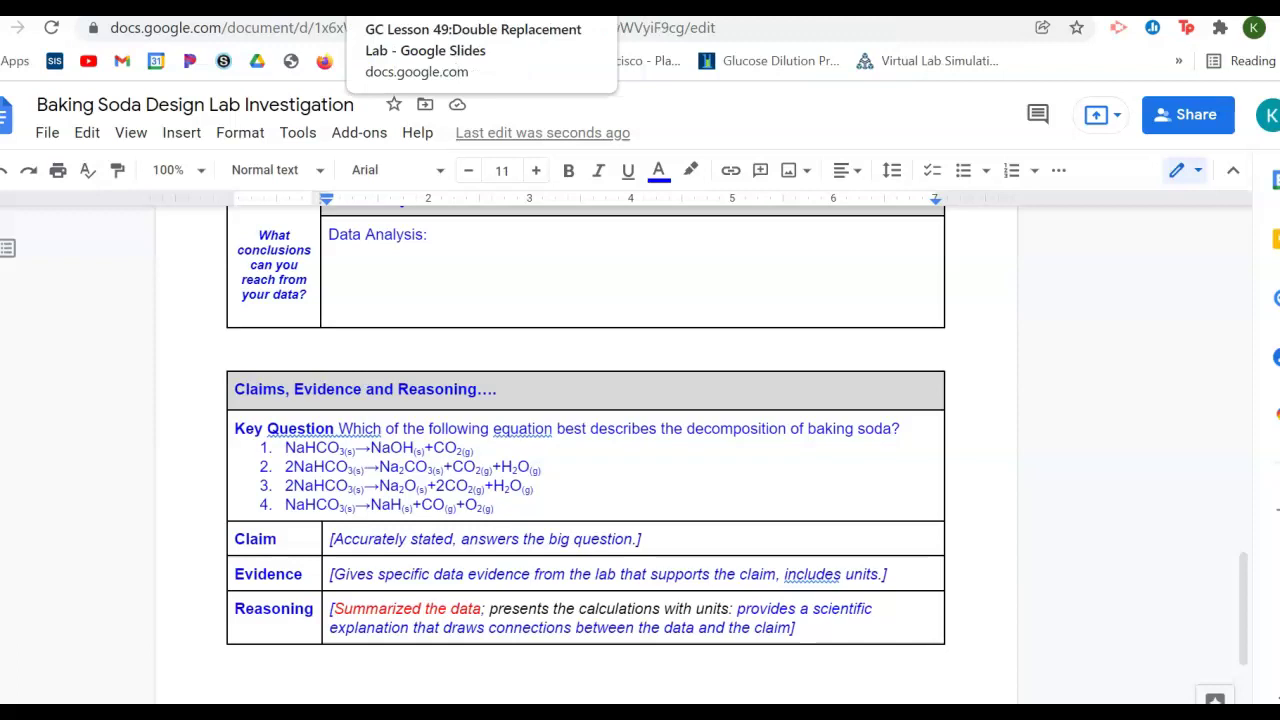
# Switch to the GC Lesson 49: Double Replacement Lab deck showing the 'Open your 2 labs' slide
pyautogui.click(420, 8)
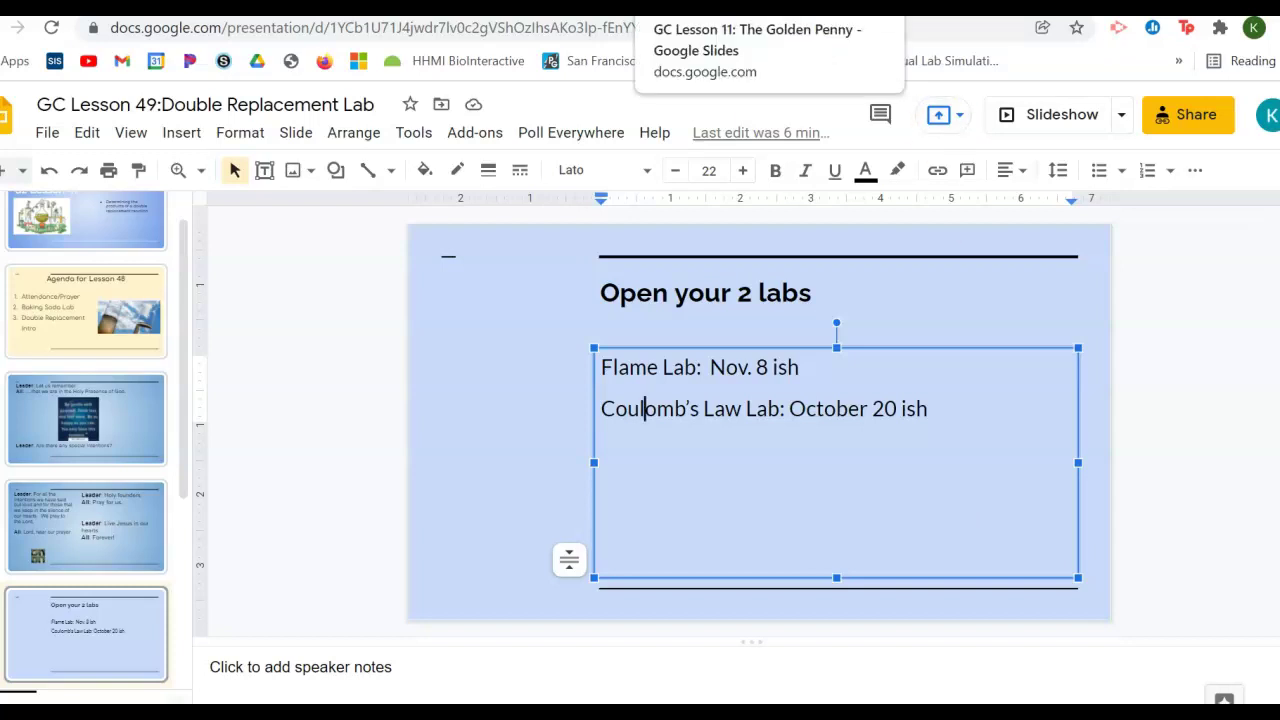
# Present the GC Lesson 11: The Golden Penny deck full screen from its 'For reasoning, did the writer...' slide
pyautogui.click(720, 8)
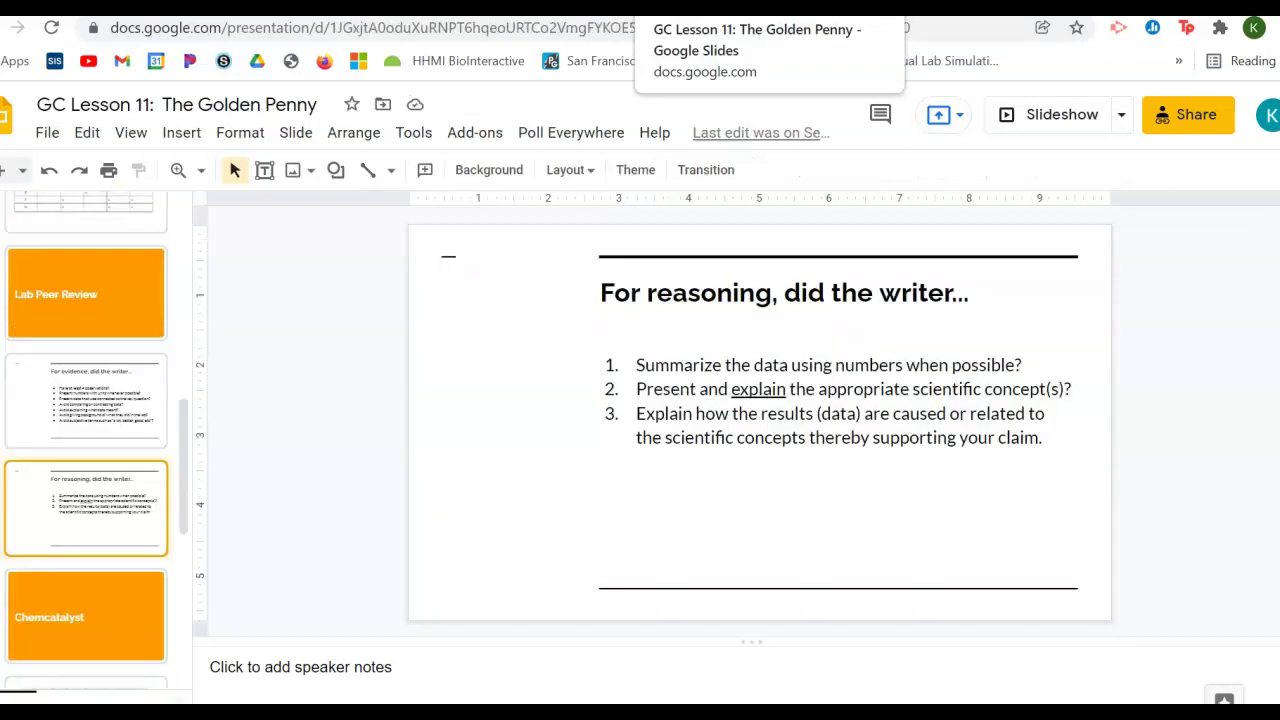
pyautogui.click(1046, 118)
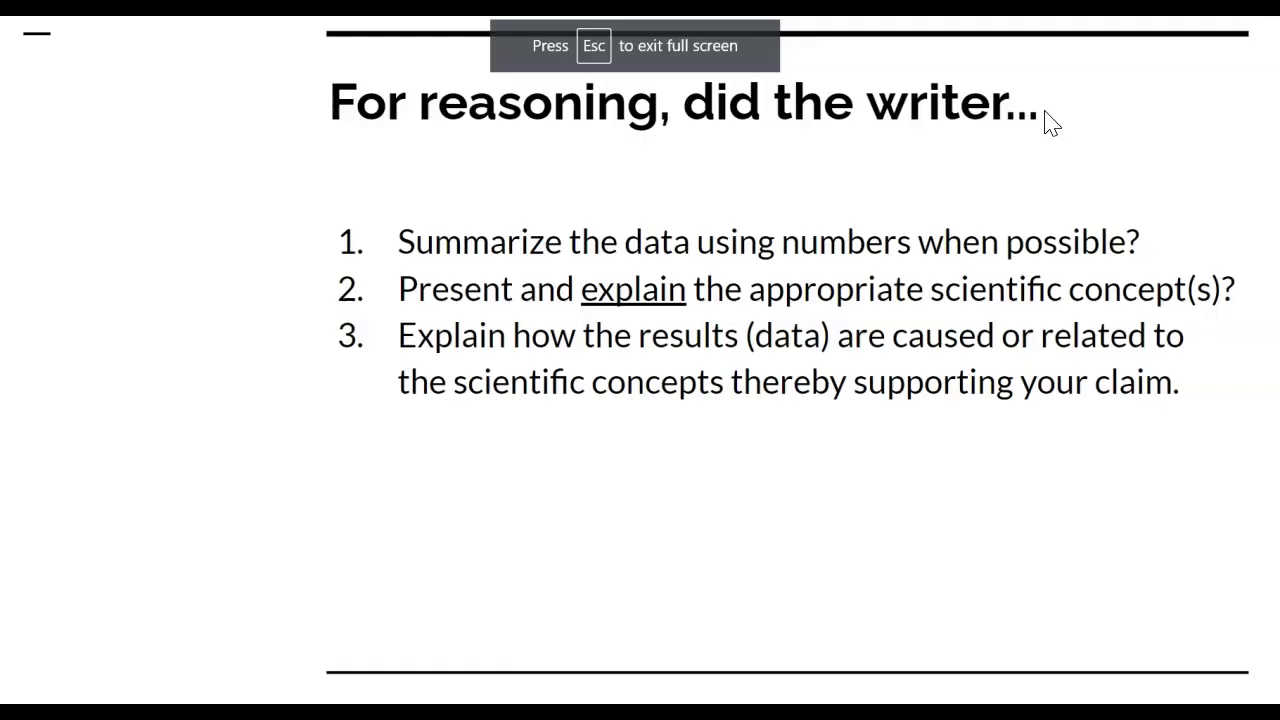